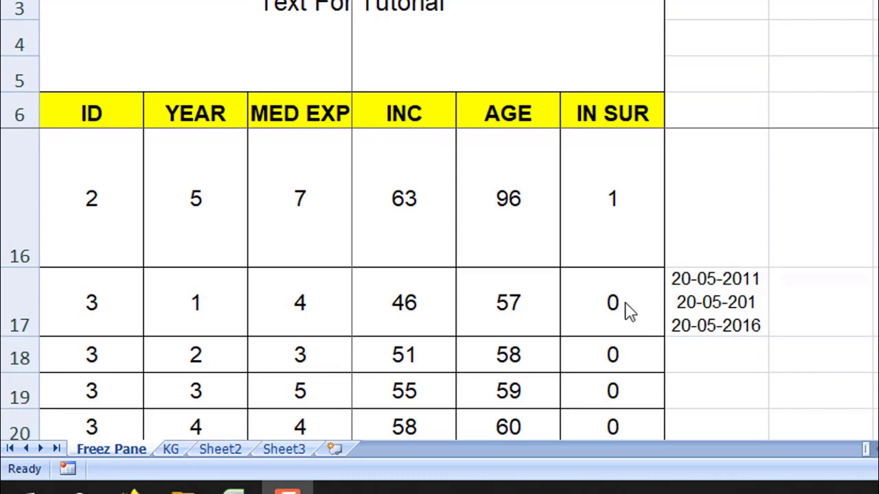
Enter the date 20-05-2020 in cell G18, directly below the cell holding three stacked dates.
left_click(721, 300)
key("Left")
left_click(714, 285)
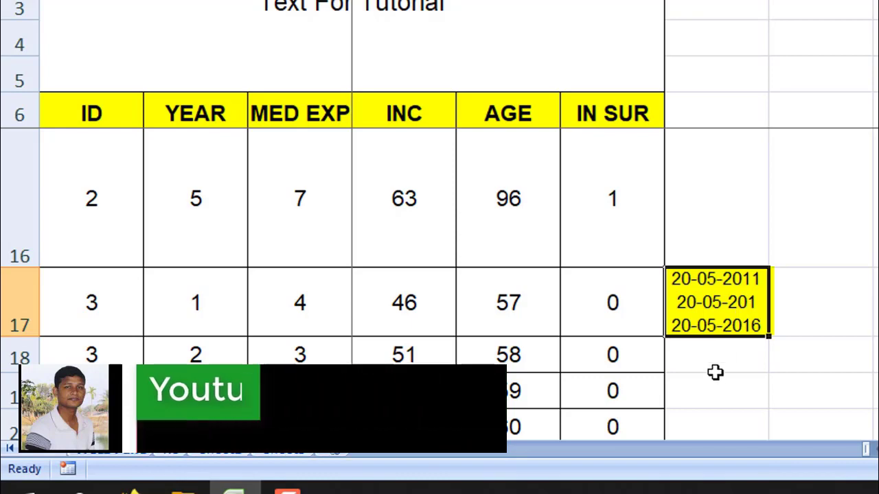
left_click(739, 360)
type("20")
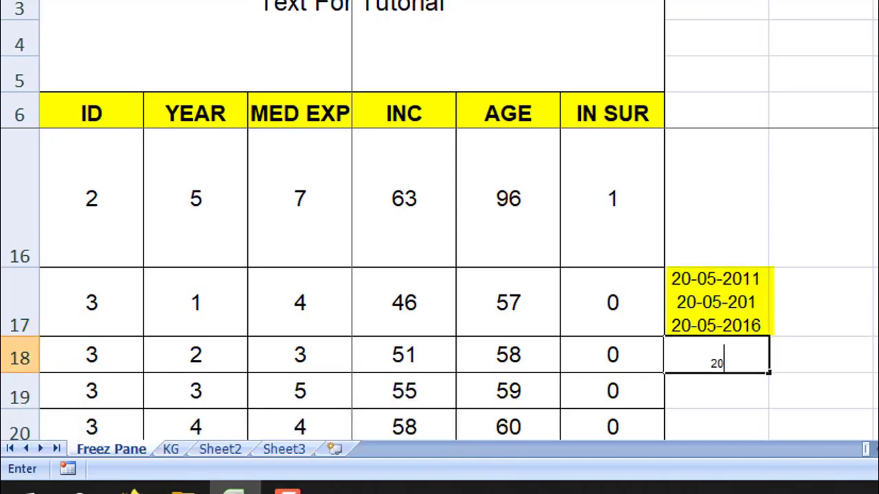
type("-05-2020")
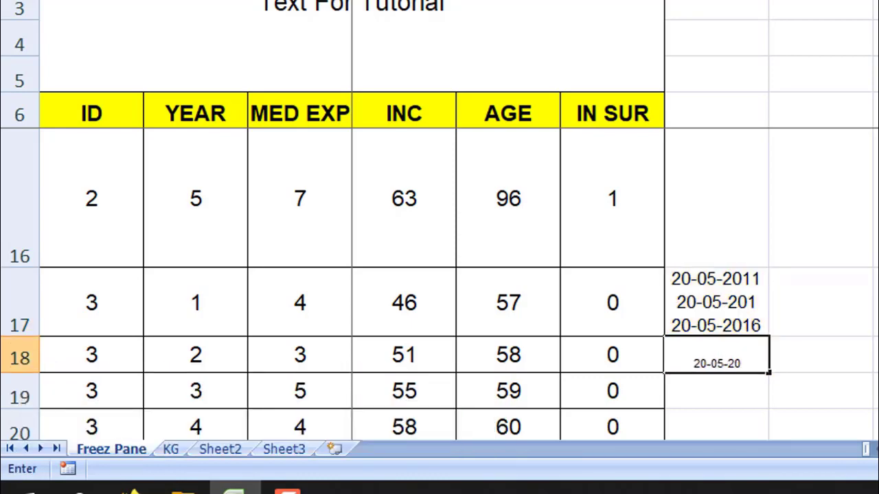
key("Tab")
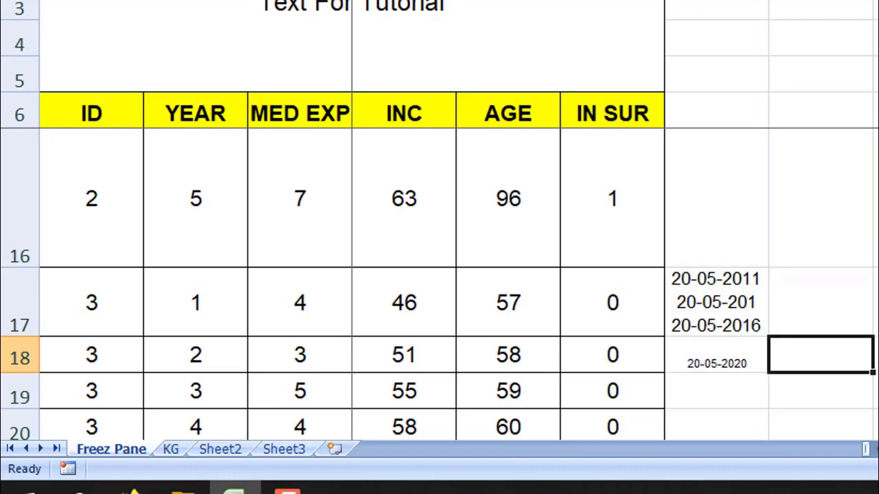
Overwrite the date in cell G18 with the number 20.
left_click(728, 352)
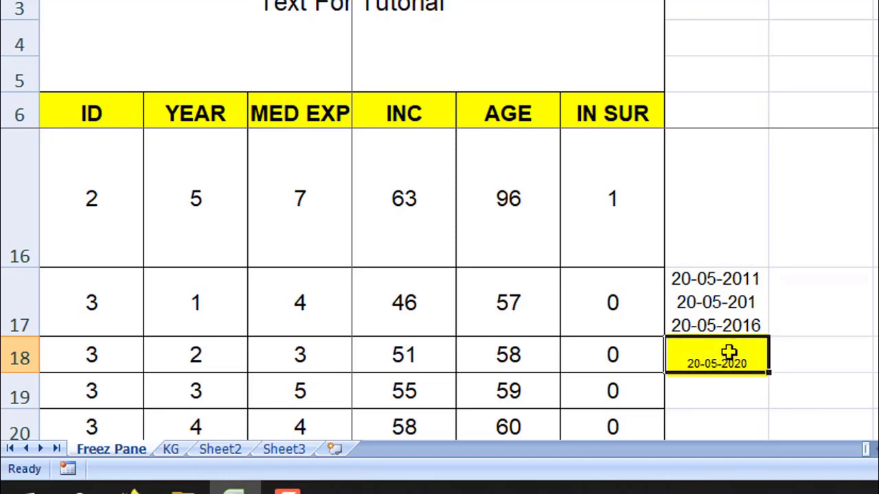
type("20")
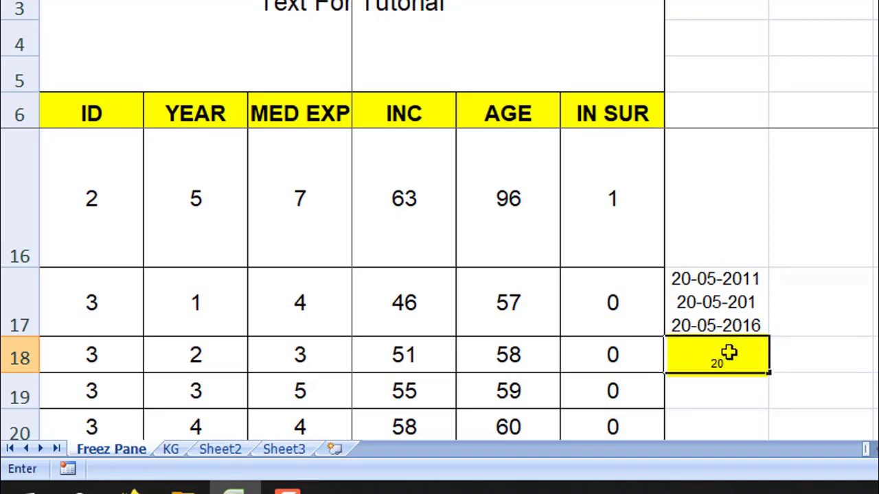
key("Tab")
left_click(728, 352)
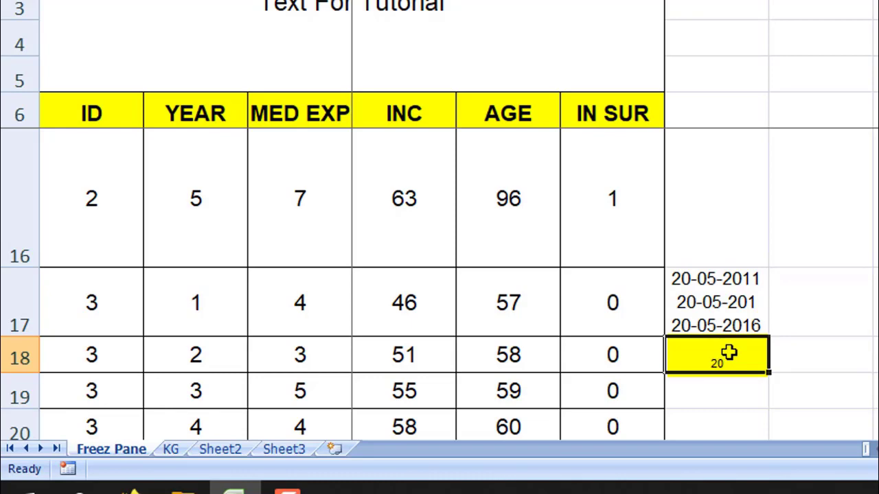
key("Right")
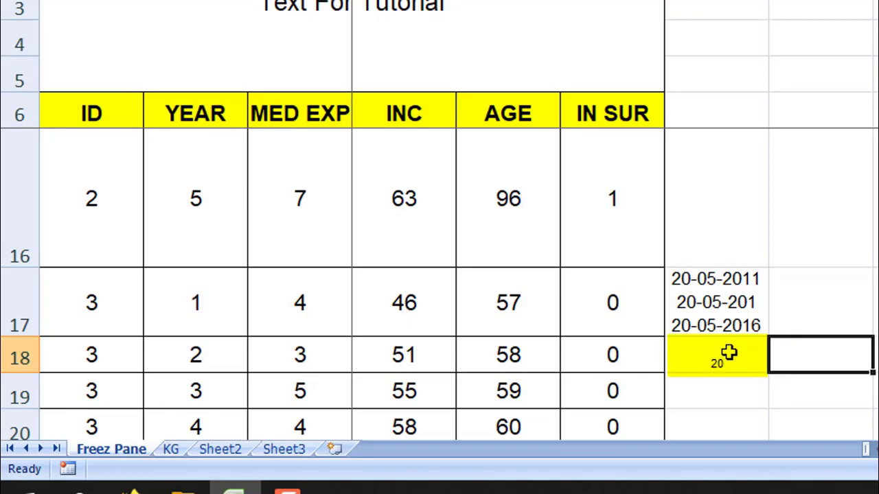
key("Left")
key("Left")
key("Left")
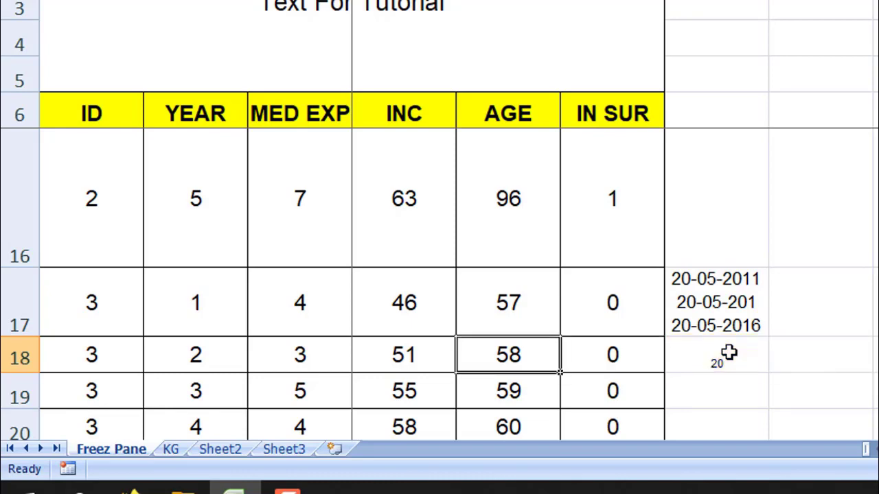
key("F4")
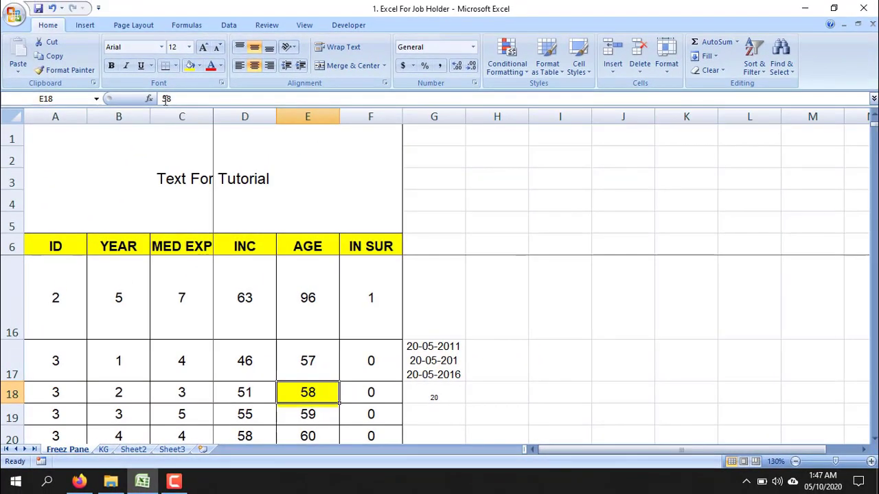
key("F2")
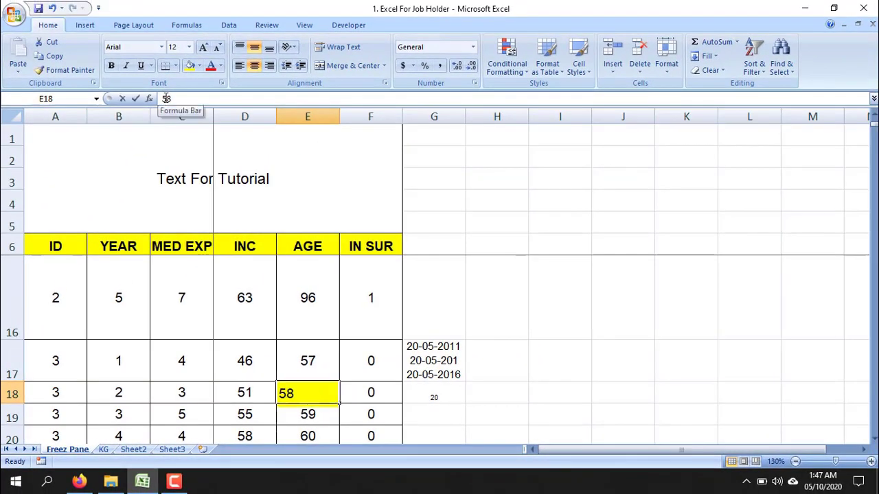
Replace the content of cell G18 with the date 05-05-2020.
left_click(452, 391)
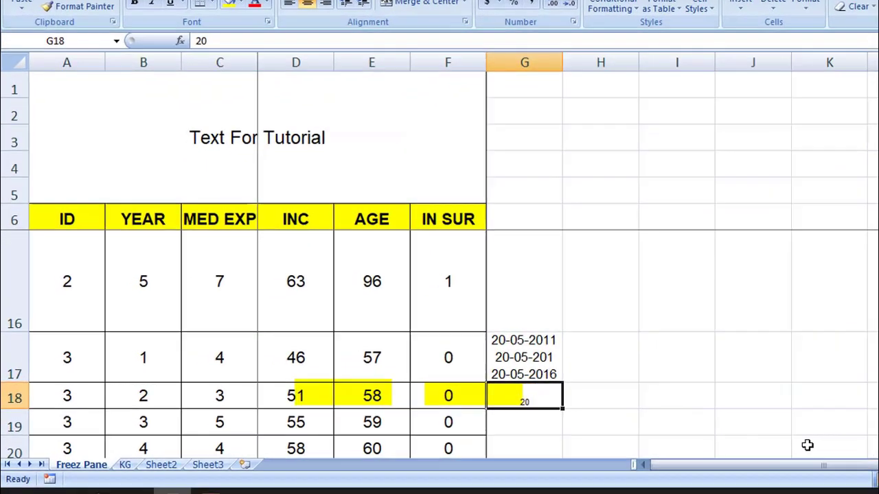
type("05-")
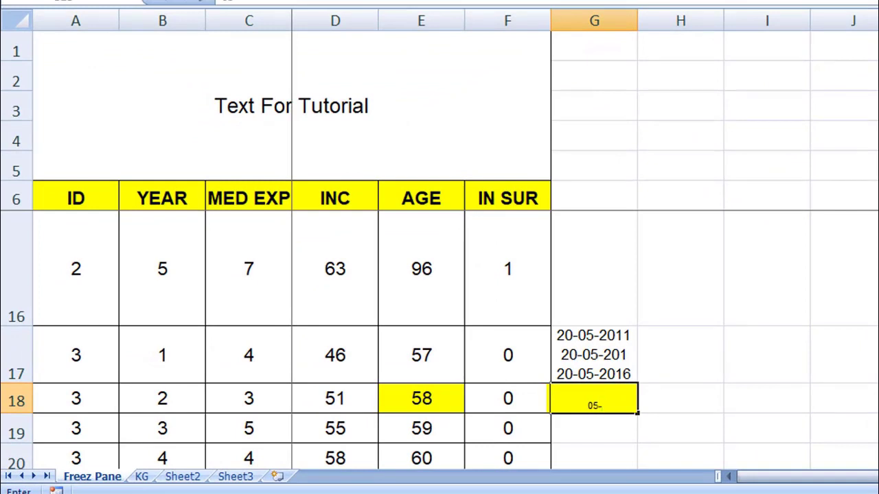
type("05-2020")
left_click_drag(767, 398, 767, 374)
left_click(426, 396)
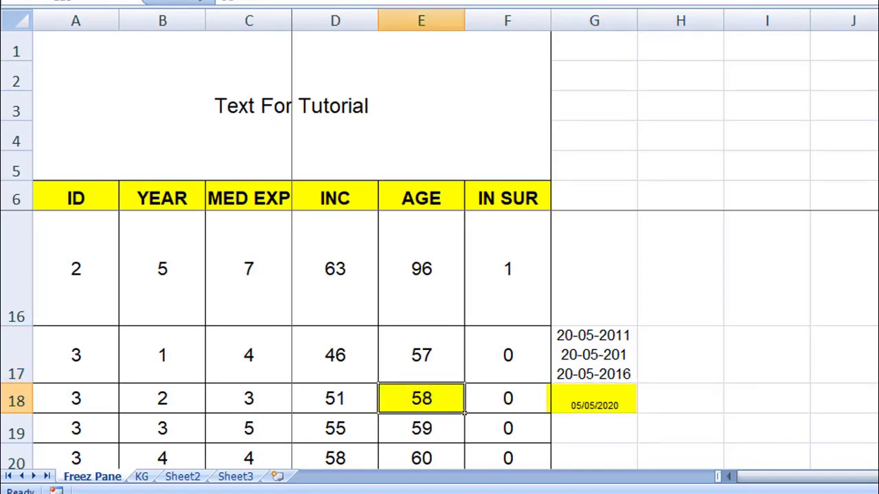
left_click(581, 406)
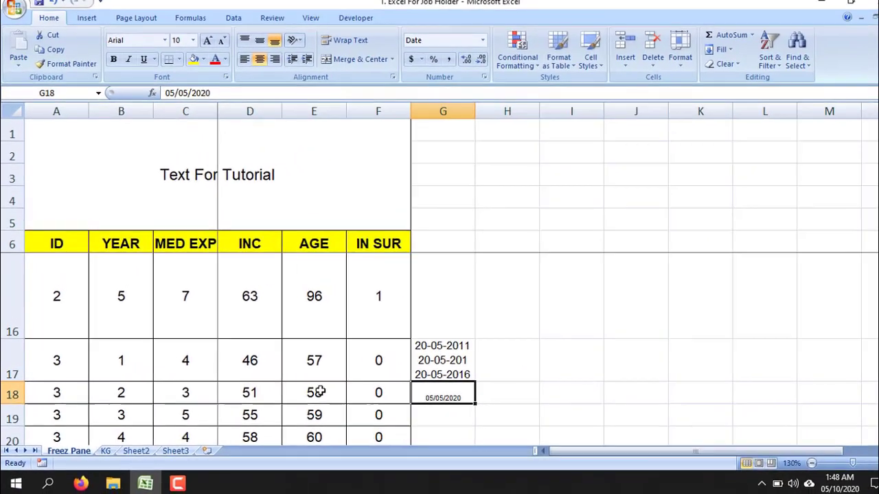
Turn the AGE value in cell E18 into a formula that adds 10 to it, =58+10.
left_click(421, 400)
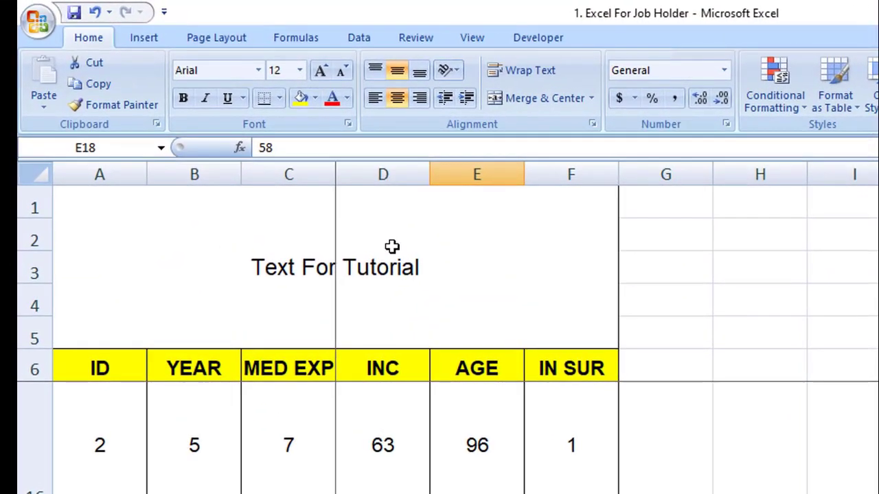
left_click(259, 148)
type("+")
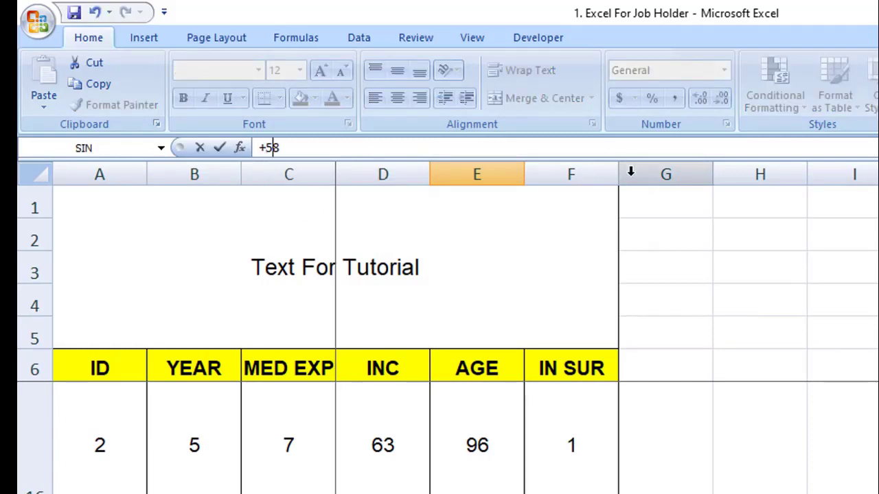
key("End")
type("+10")
key("Return")
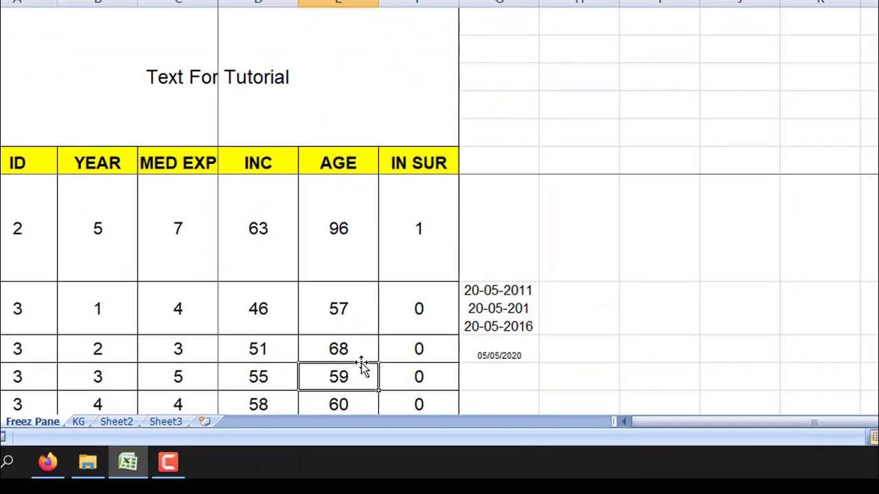
left_click(353, 371)
left_click(501, 377)
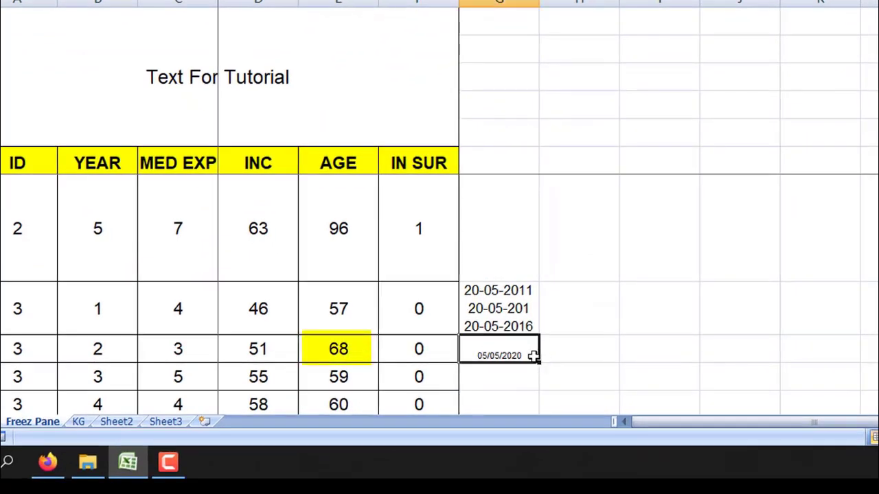
key("F4")
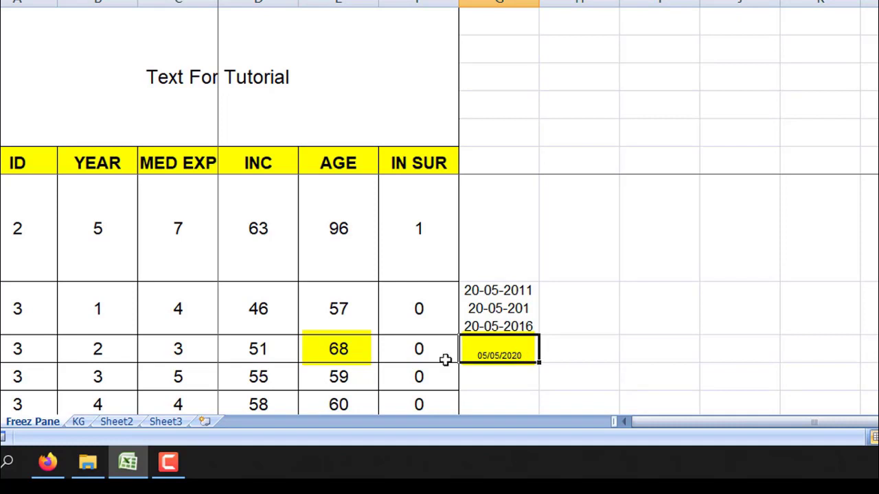
left_click(354, 349)
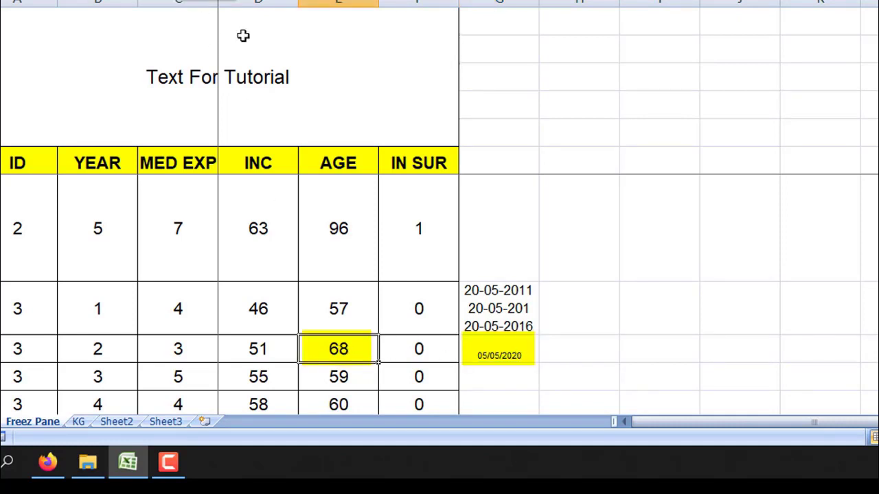
double_click(514, 357)
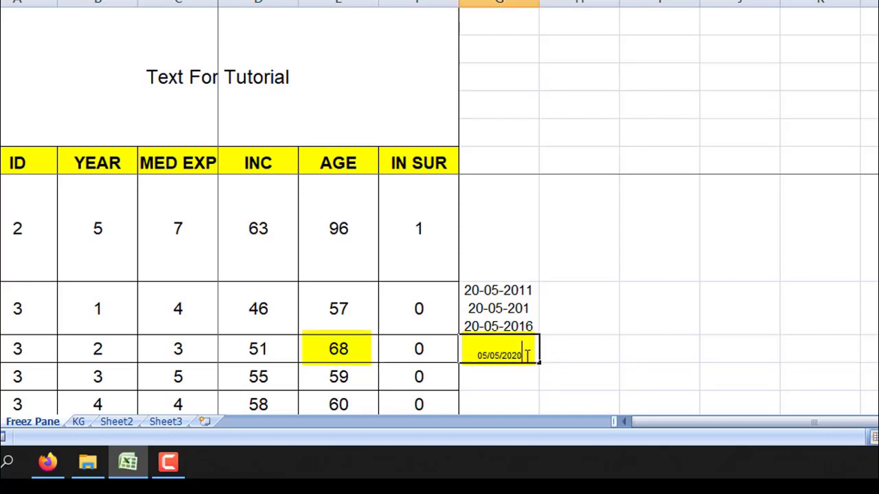
left_click(546, 348)
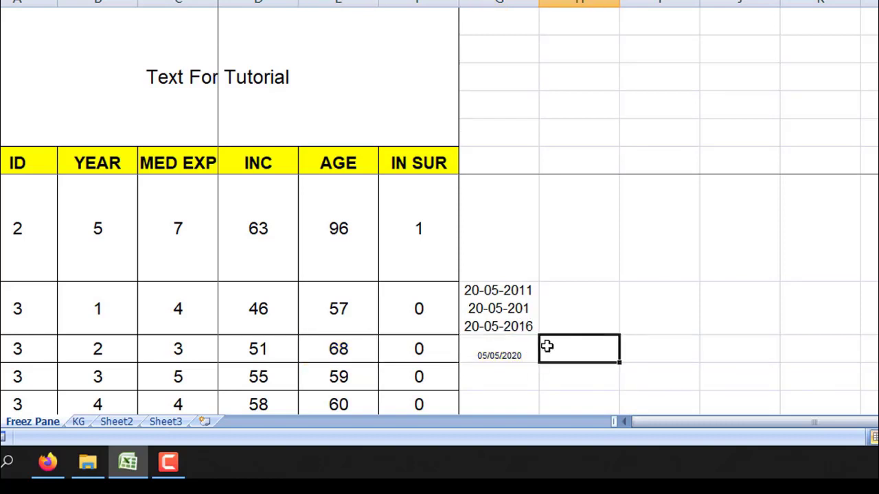
Add a line break after the date in cell G18 and enter 08-05-2020 as a second line in the same cell.
left_click(505, 356)
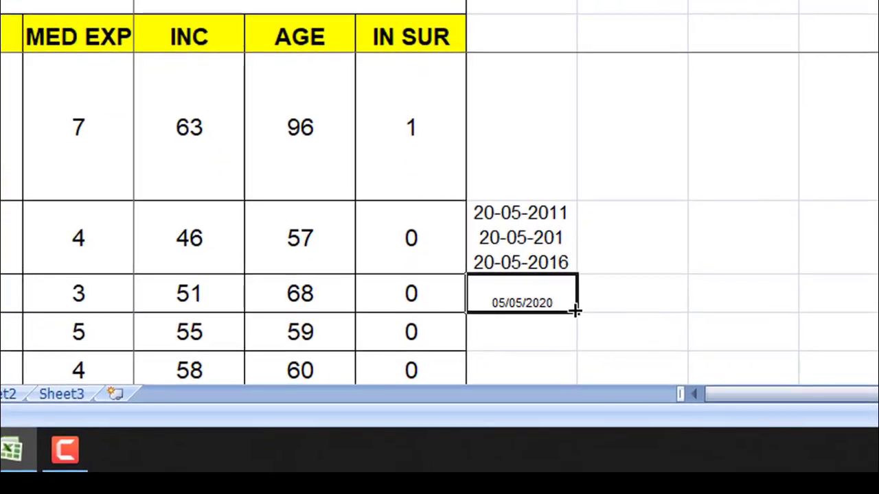
double_click(561, 296)
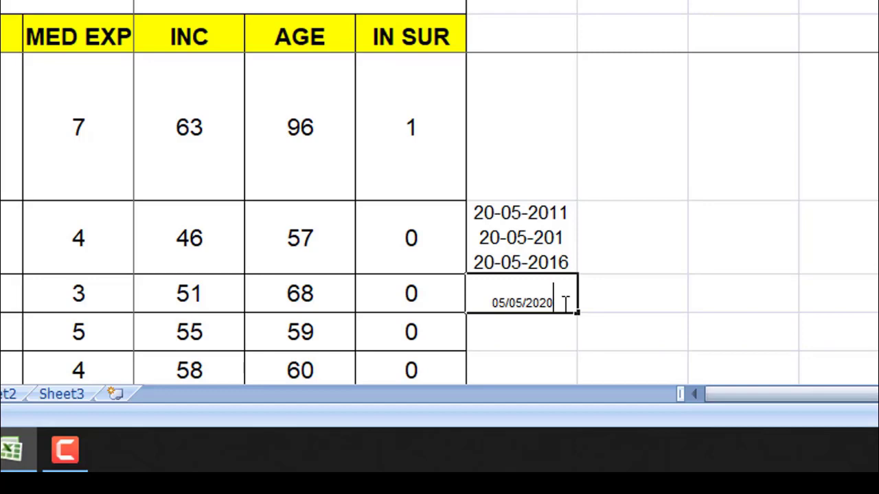
key("alt+Return")
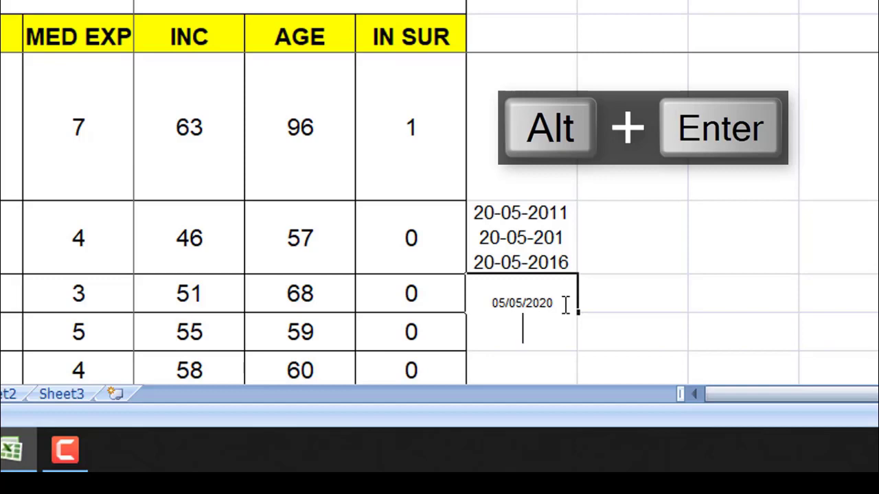
type("08")
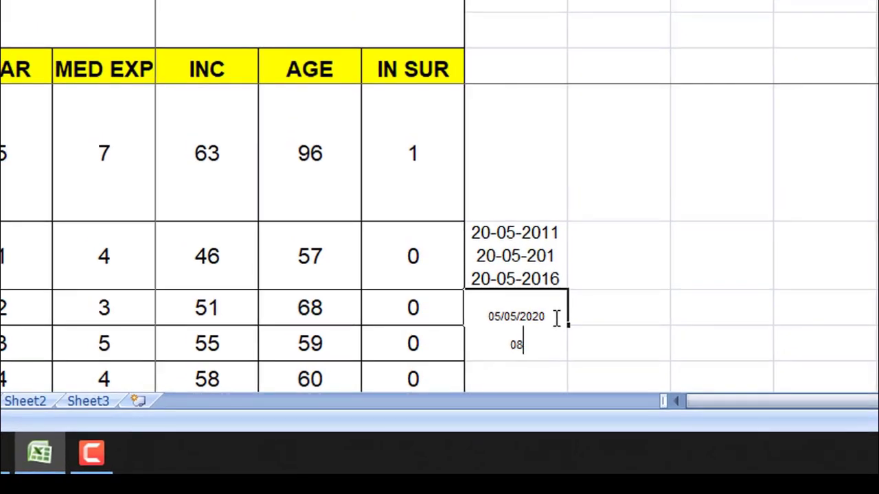
type("-05-2")
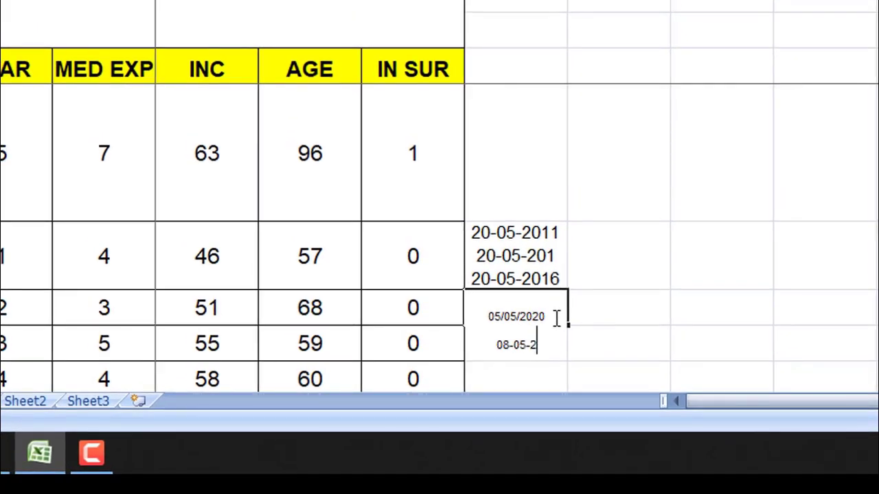
type("020")
left_click(645, 295)
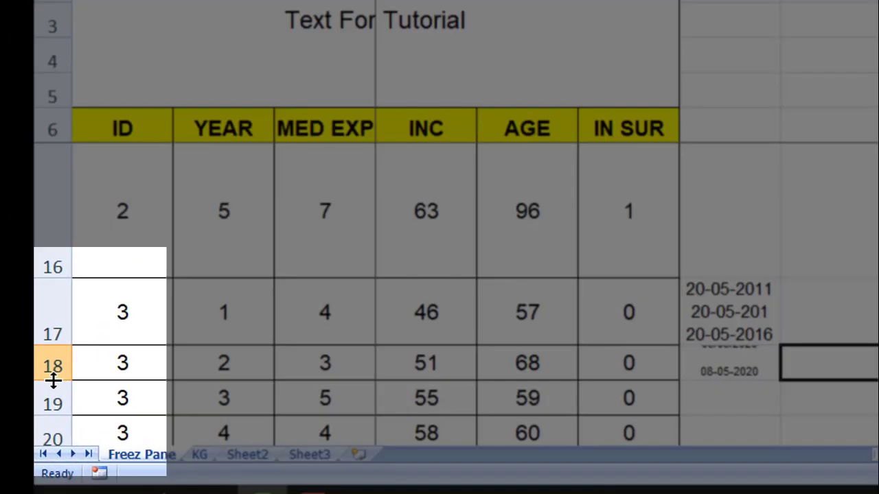
Increase the height of row 18 to fit both dates and align the text in G18 to the top of the cell.
left_click(53, 364)
left_click_drag(59, 382, 55, 440)
scroll(213, 347, "down", 1)
scroll(213, 347, "up", 1)
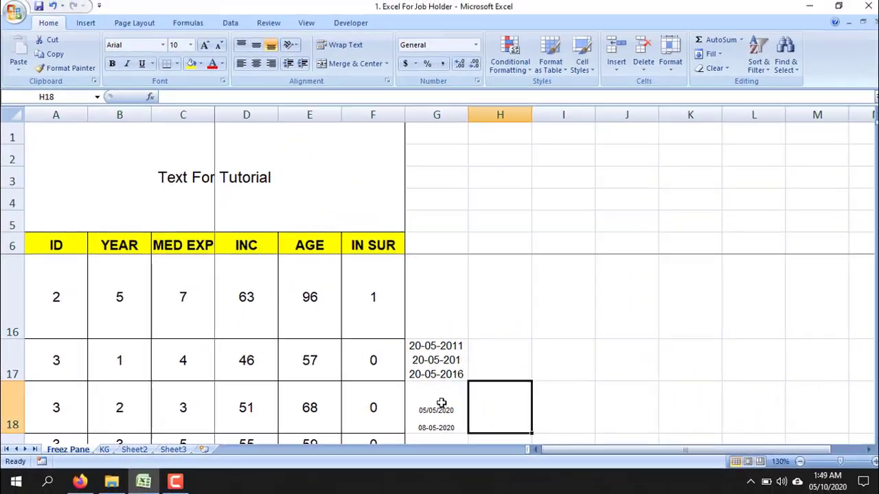
left_click(625, 388)
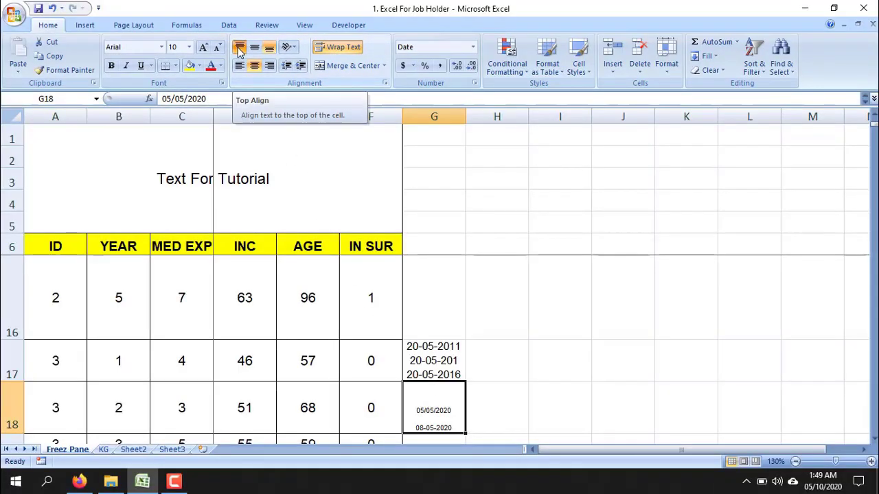
left_click(239, 48)
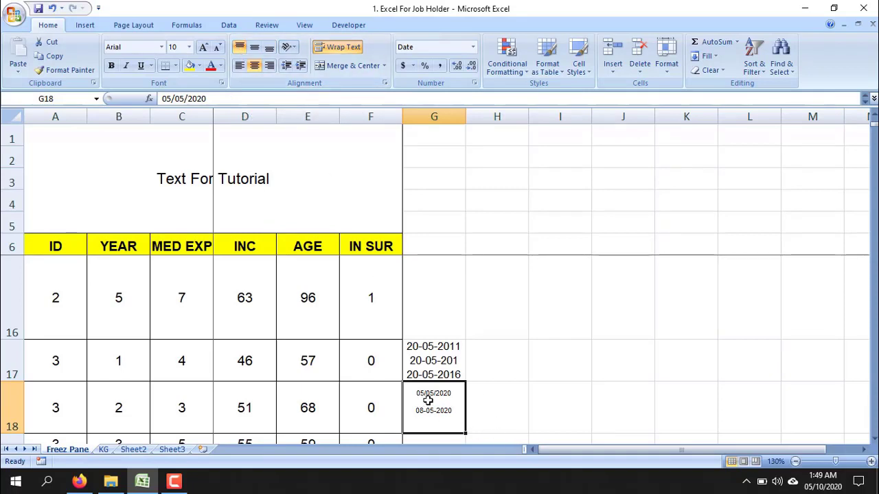
Add 15 to the formula in AGE cell E18 so it reads =58+10+15.
left_click(318, 419)
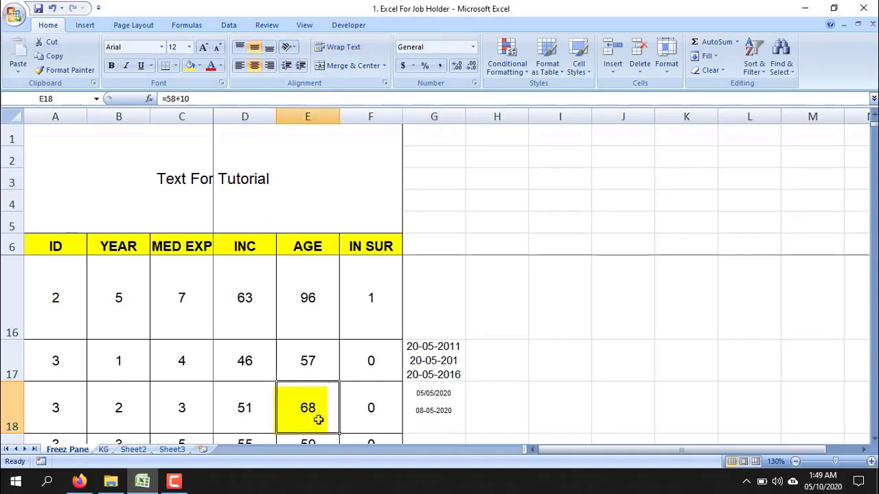
left_click(194, 98)
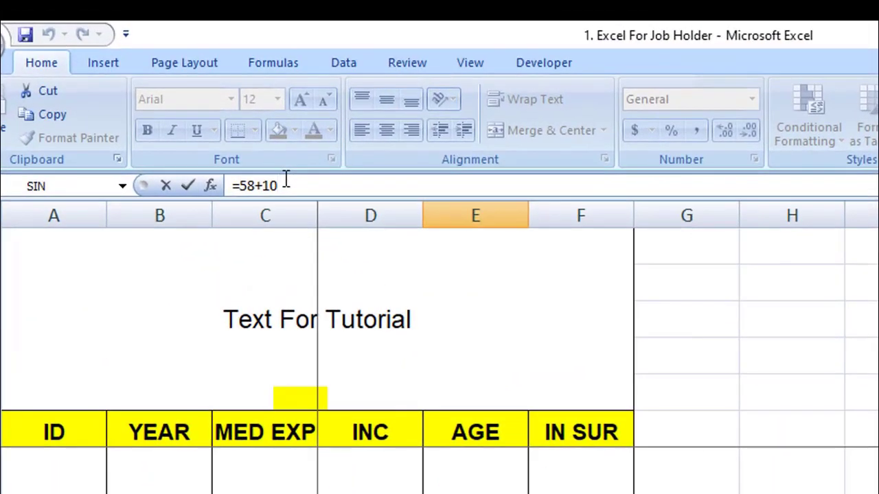
type("+")
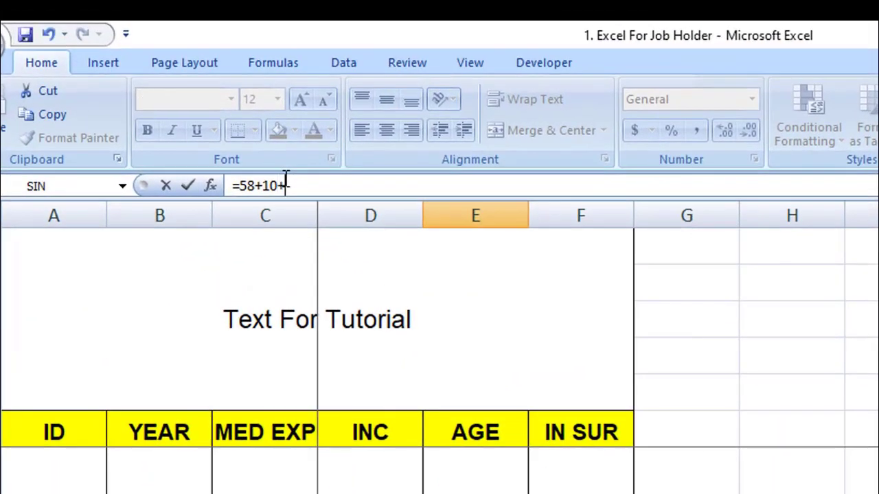
type("15")
key("Return")
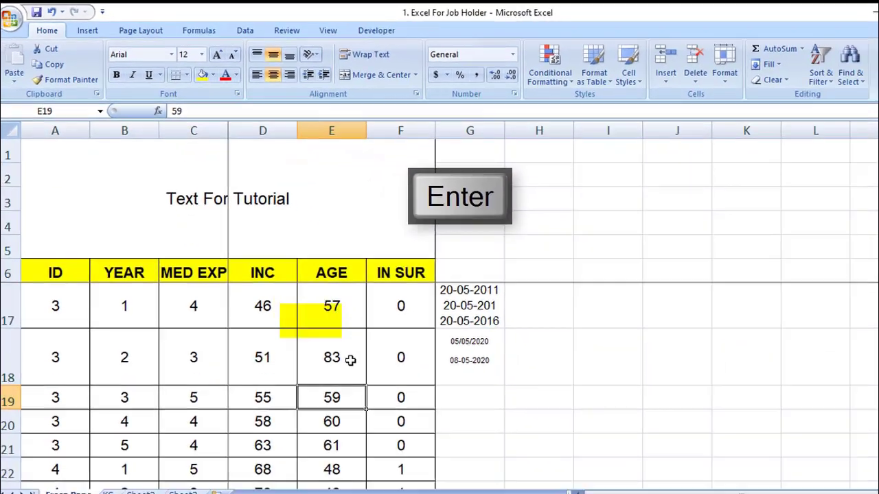
left_click(325, 326)
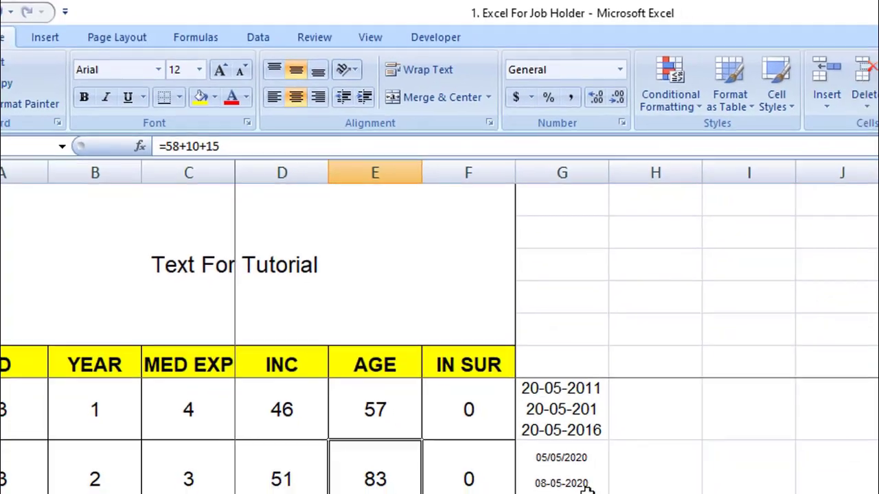
Add a line break after the second date in cell G18 and enter 10-05-2020 as a third line.
double_click(608, 489)
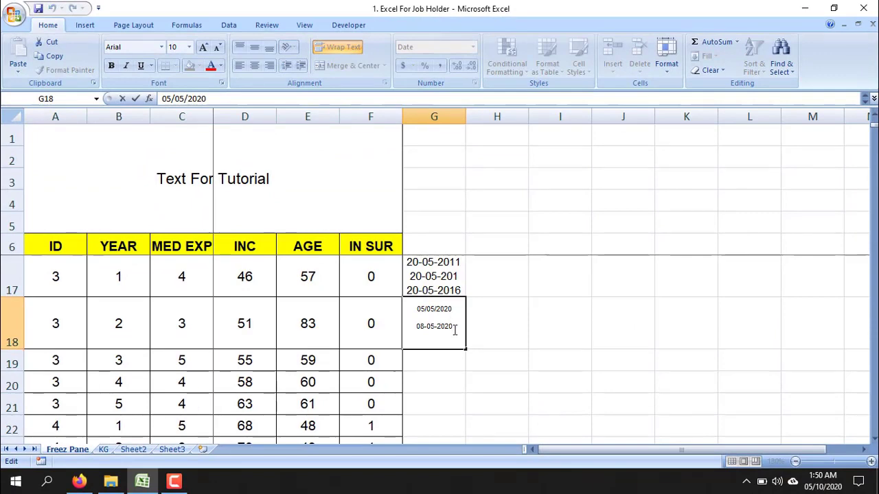
key("alt+Return")
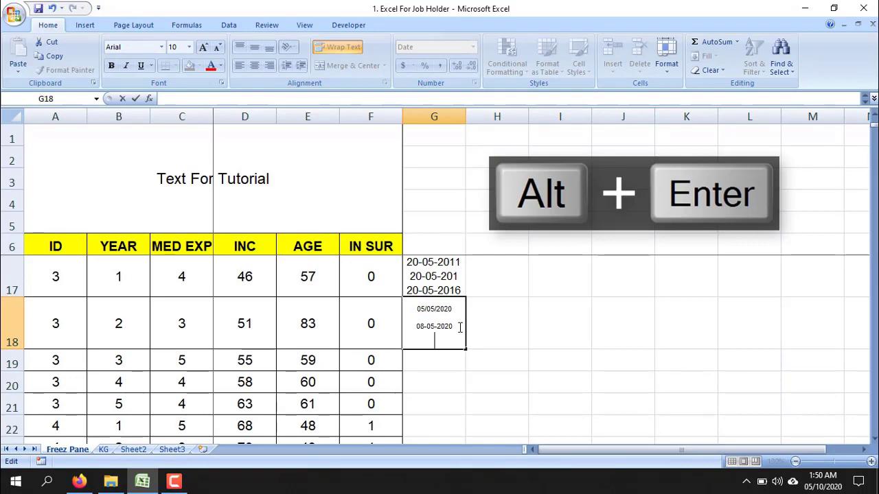
type("10")
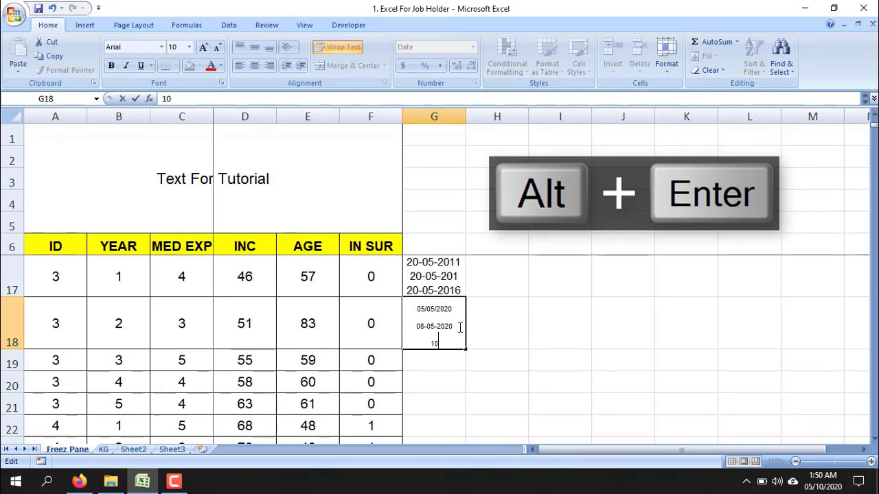
type("-05-2020")
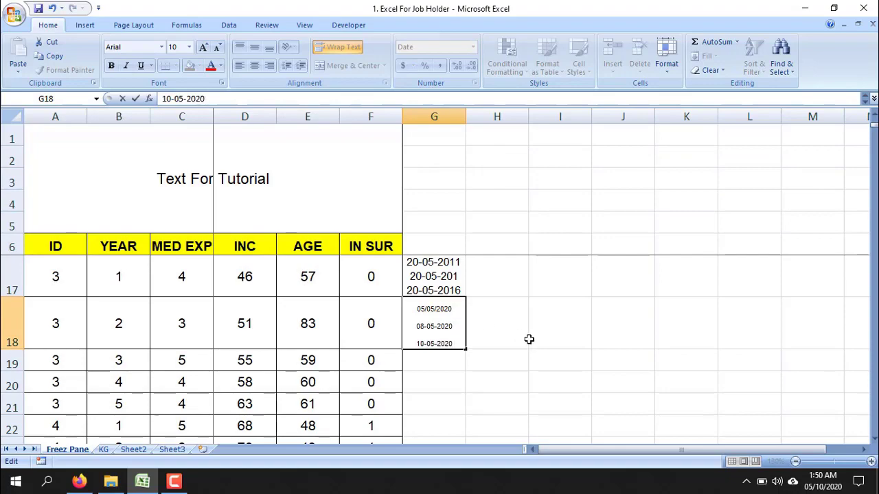
left_click(530, 338)
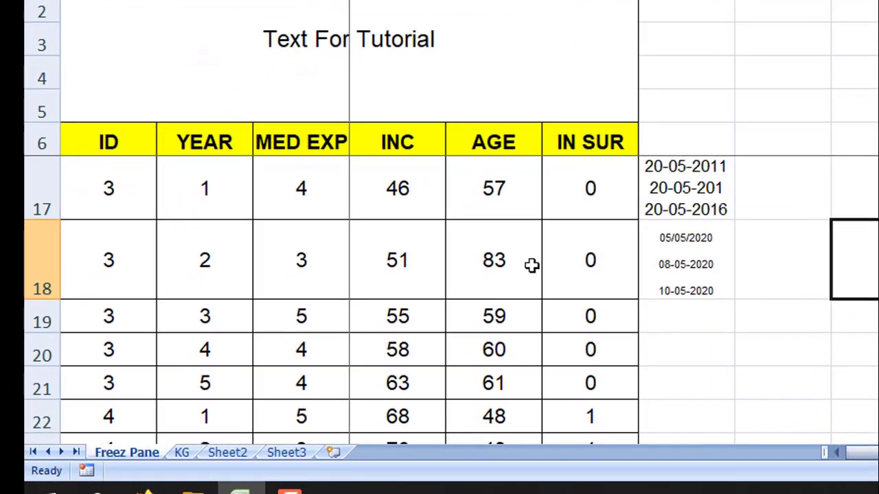
Extend the formula in AGE cell E18 with another 30, making it =58+10+15+30.
left_click(320, 326)
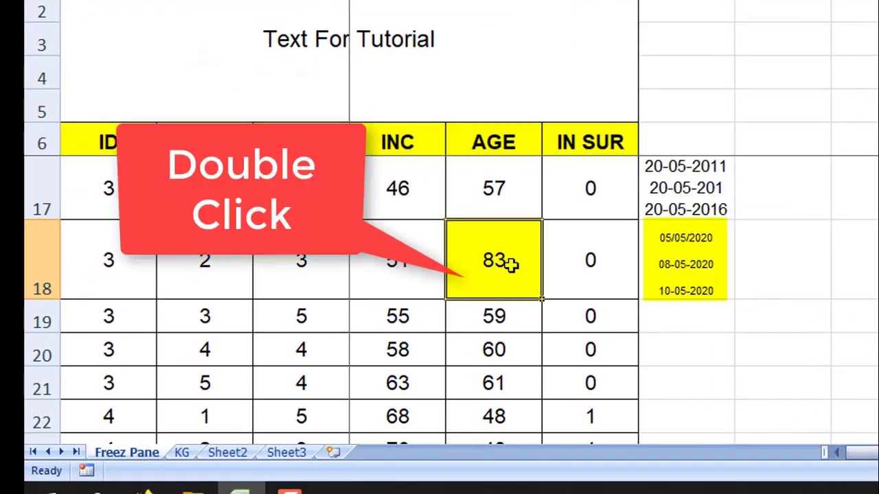
double_click(494, 259)
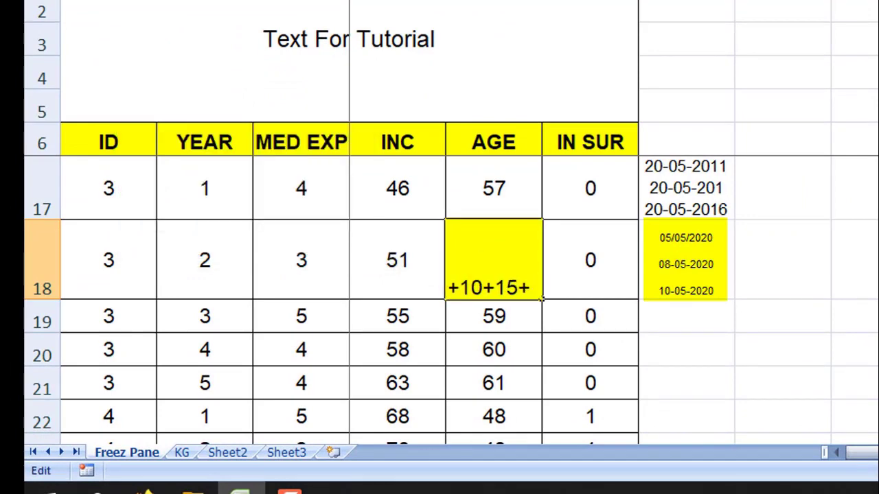
type("30")
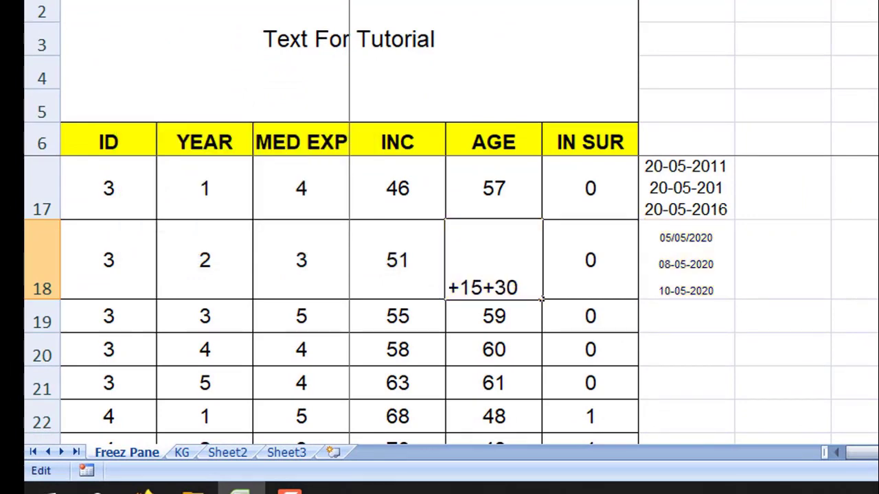
key("Return")
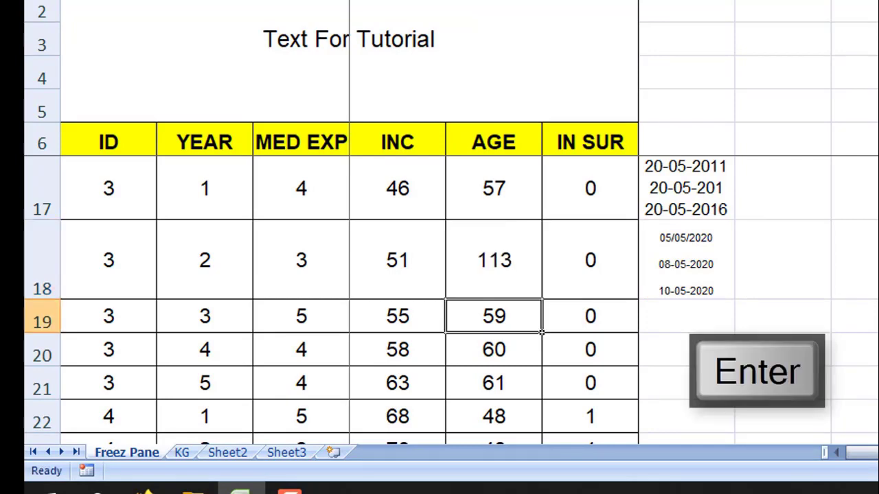
left_click(520, 269)
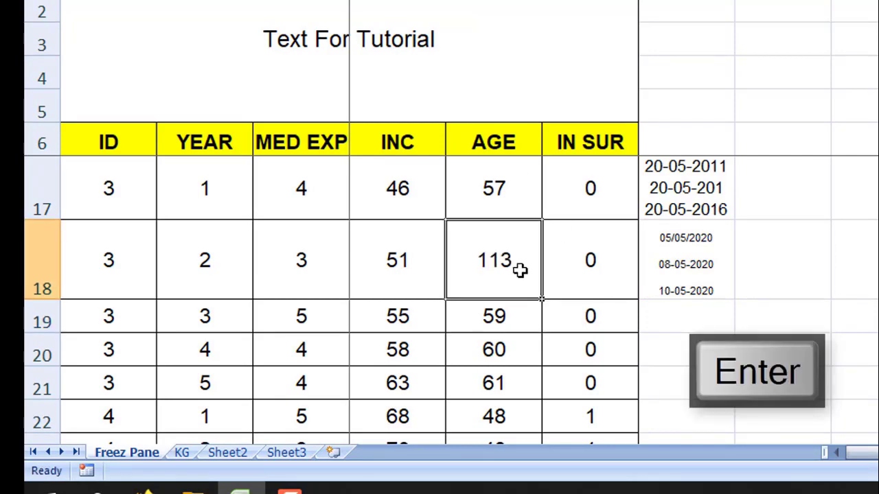
Add a line break after the third date in cell G18 and enter 11-05-2020 as a fourth line.
left_click(715, 293)
double_click(714, 291)
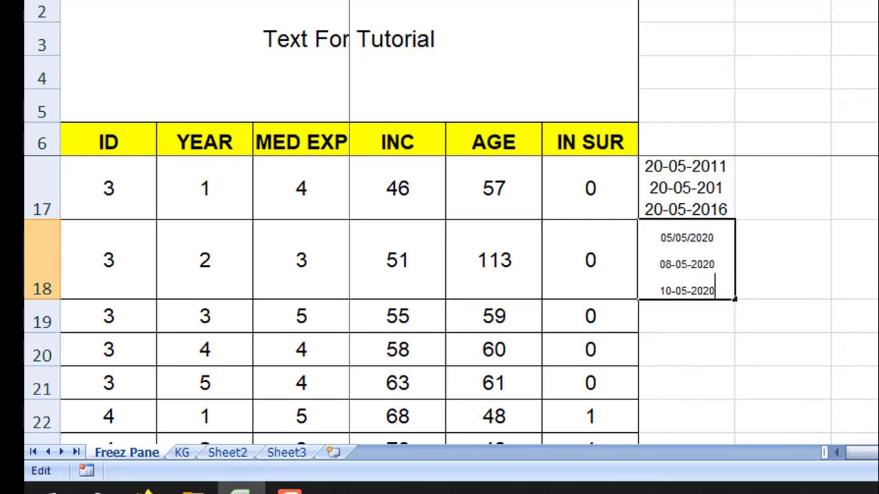
left_click(771, 336)
left_click(723, 288)
double_click(720, 289)
key("alt+Return")
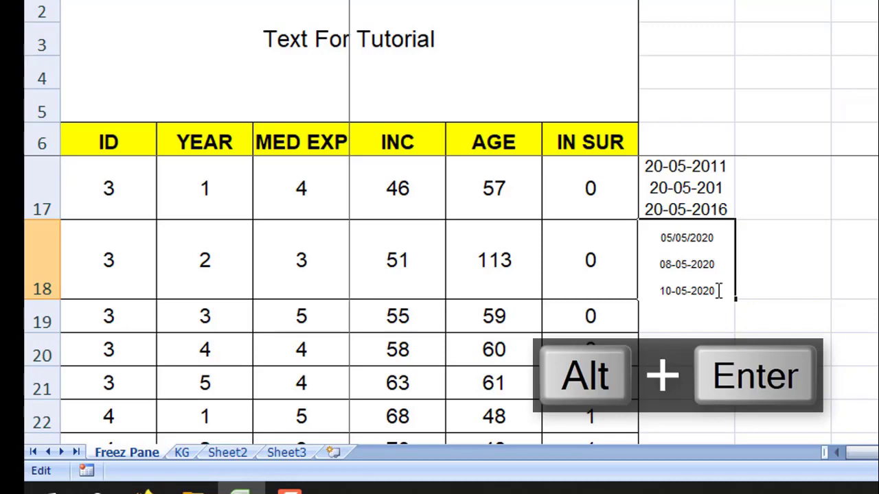
type("11-")
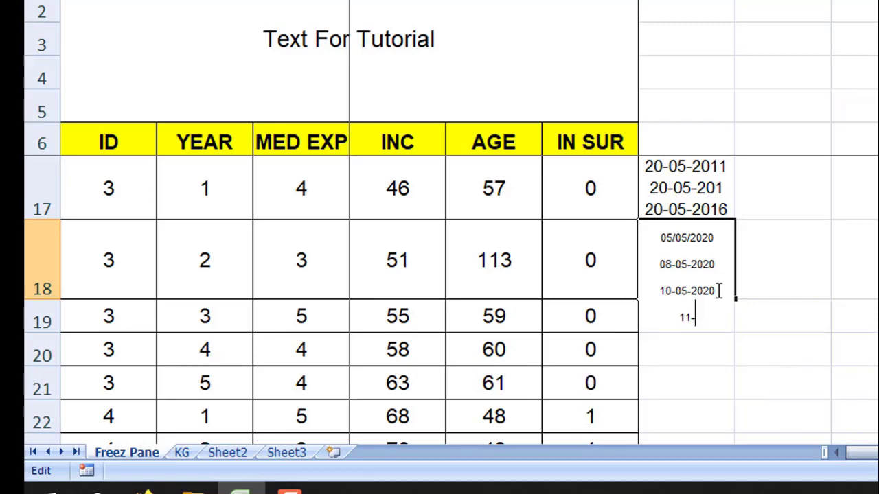
type("05-2020")
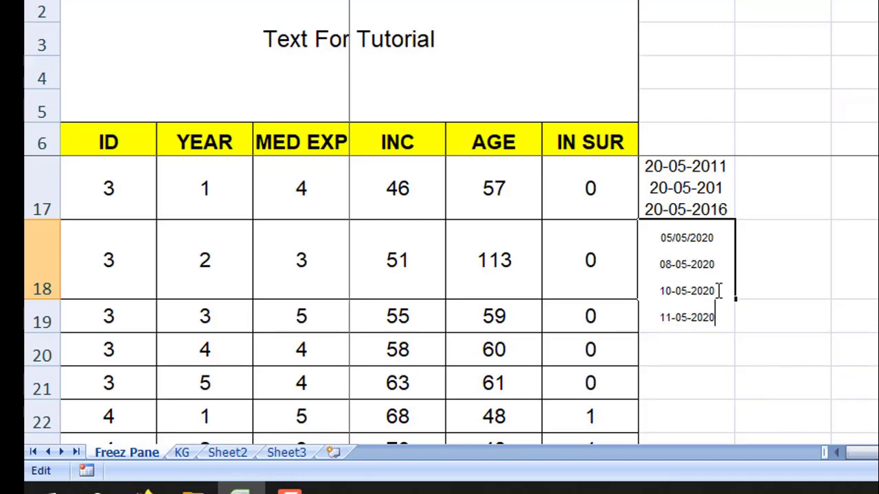
left_click(803, 259)
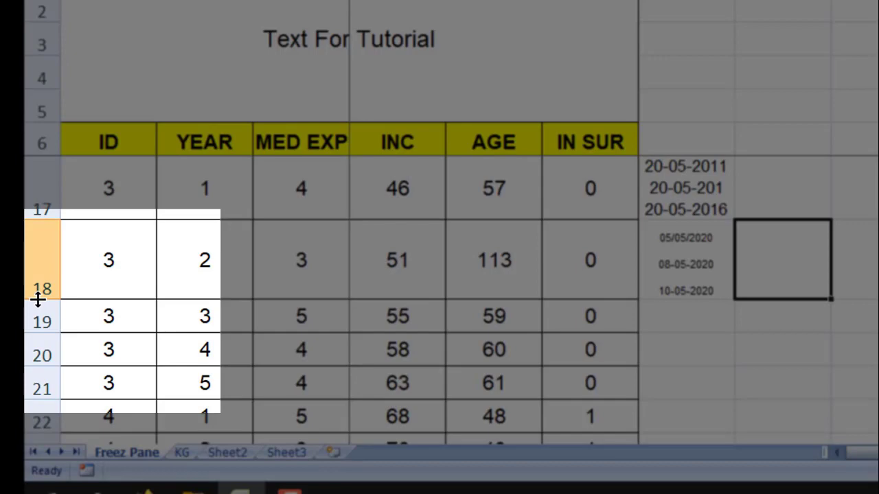
Increase the height of row 18 to fit all four date lines in cell G18.
left_click_drag(38, 300, 25, 370)
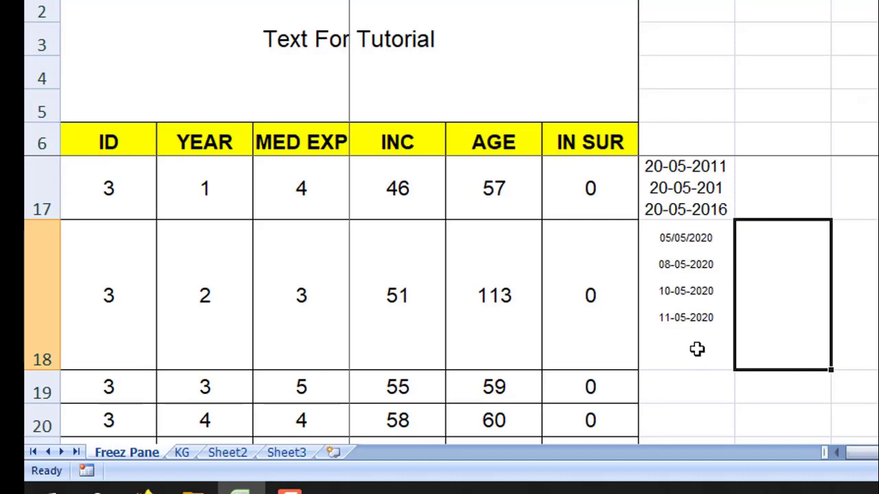
left_click(694, 307)
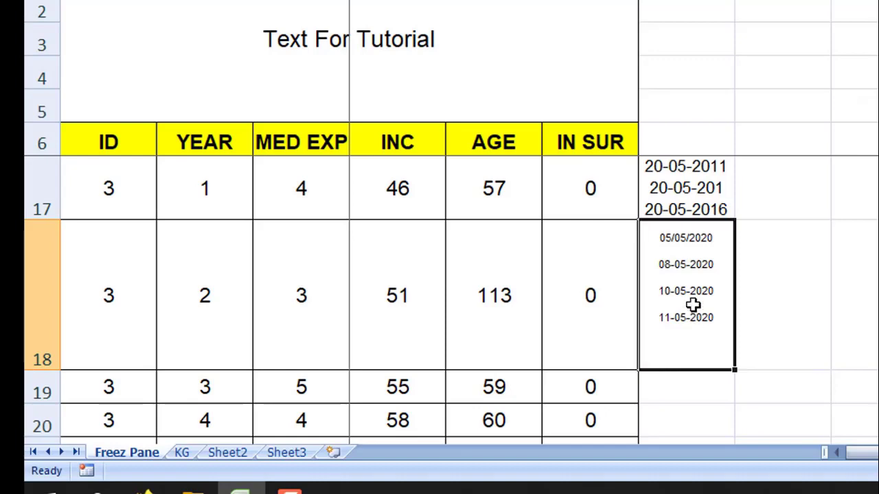
left_click(489, 304)
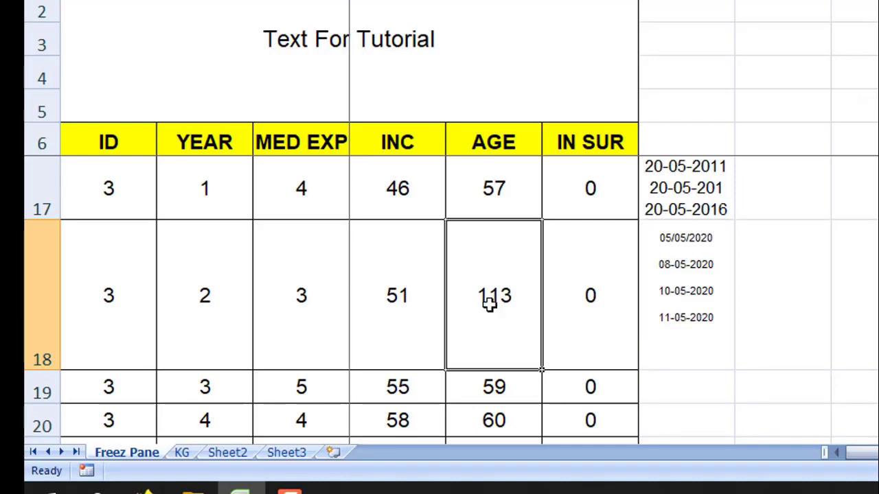
left_click(693, 329)
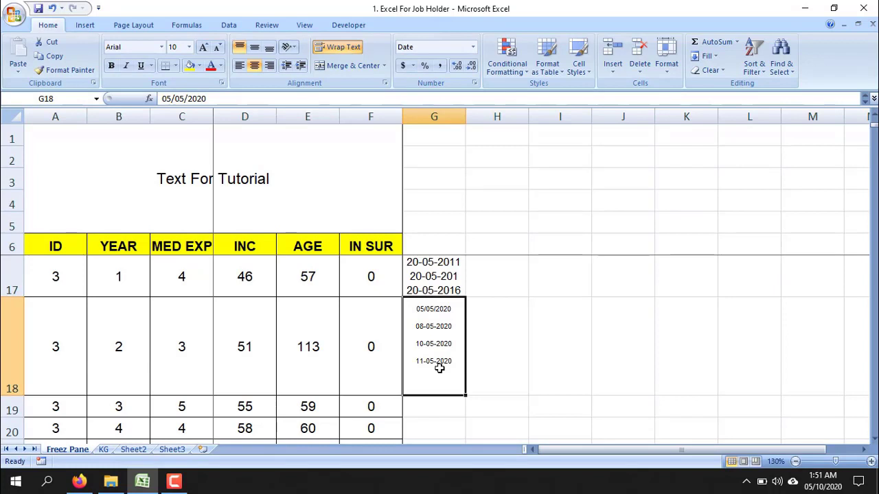
left_click(174, 481)
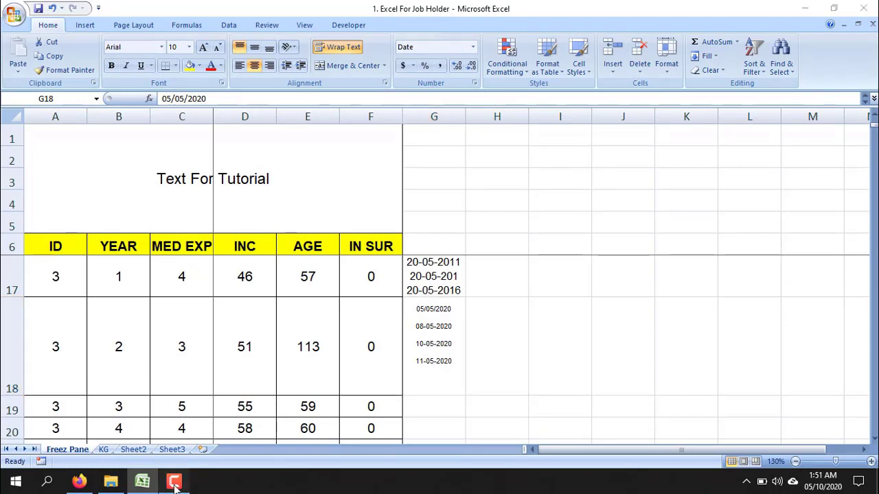